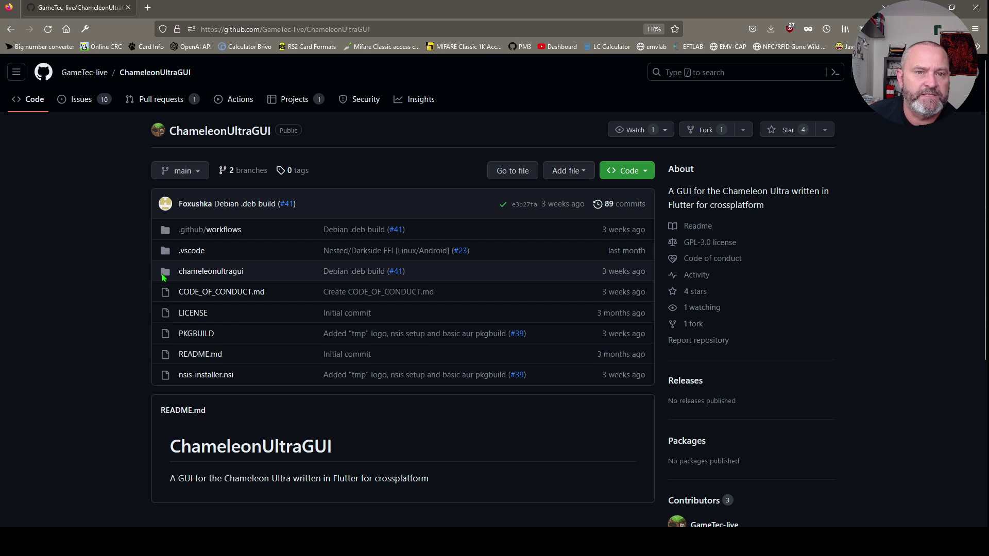
left_click(331, 30)
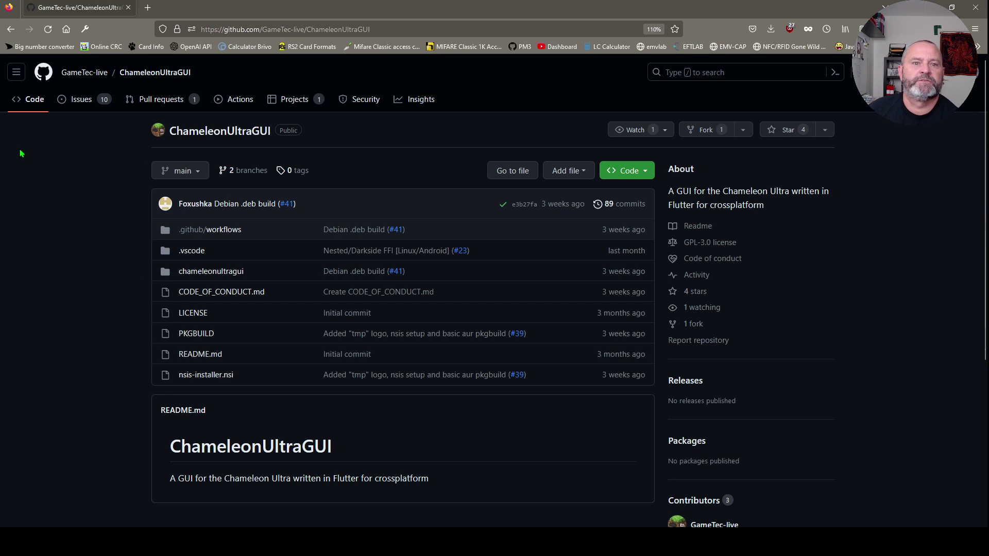
left_click(21, 152)
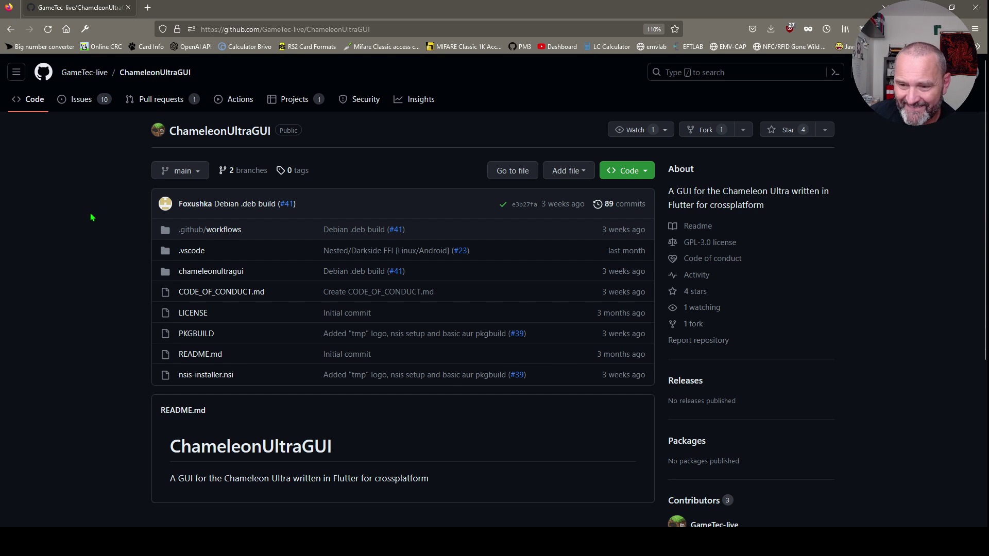
scroll(54, 232, "down", 3)
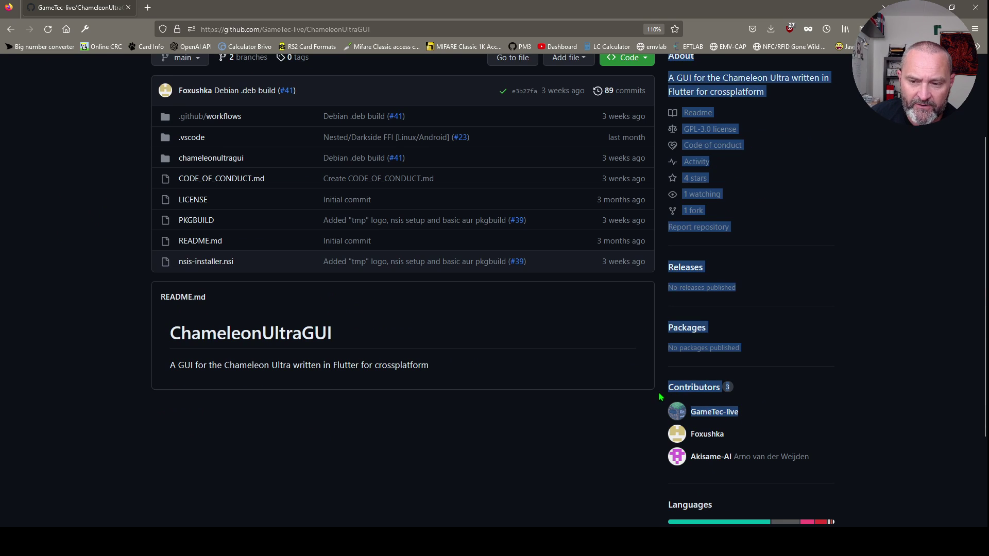
scroll(634, 432, "down", 3)
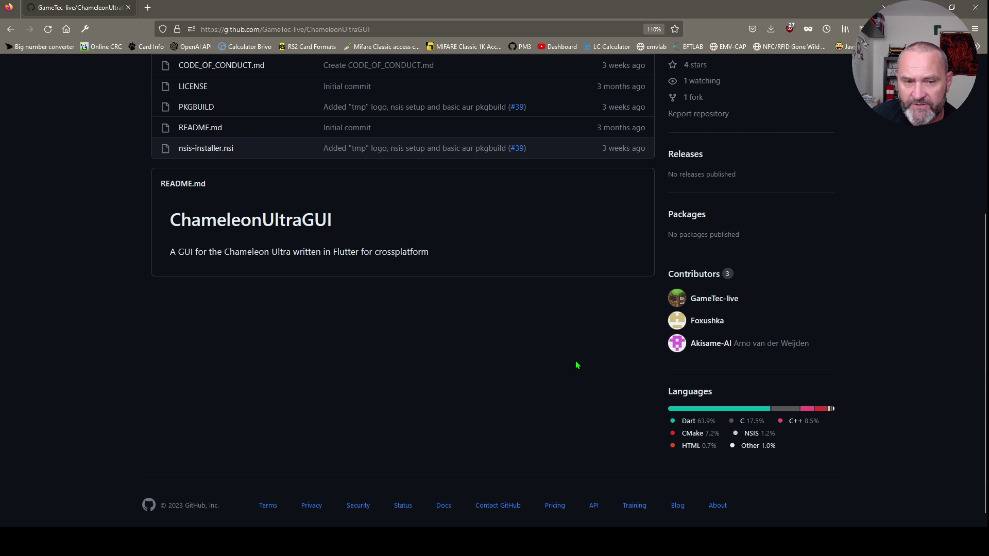
scroll(572, 369, "up", 6)
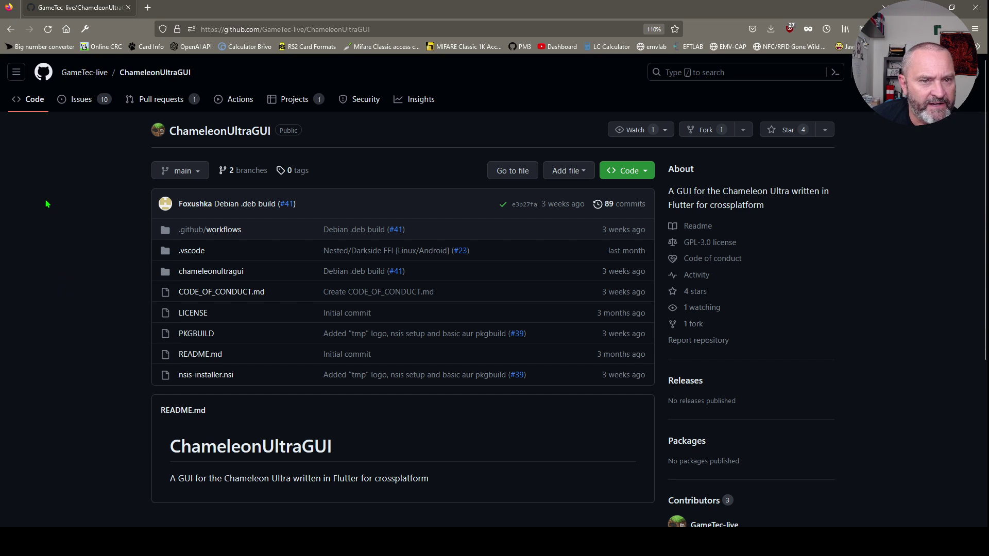
- Download the windows build artifact from the readme #68 GitHub Actions run
left_click(239, 110)
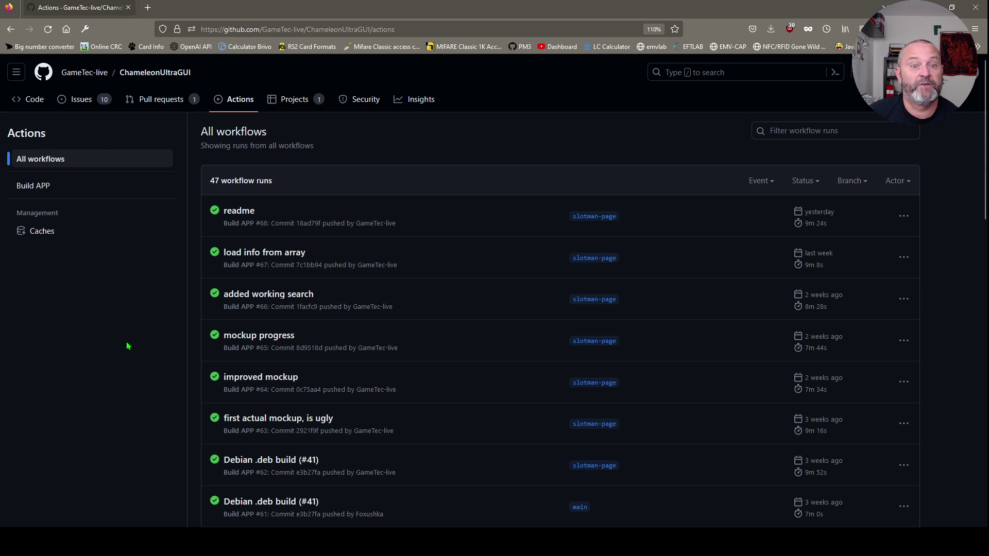
left_click(235, 214)
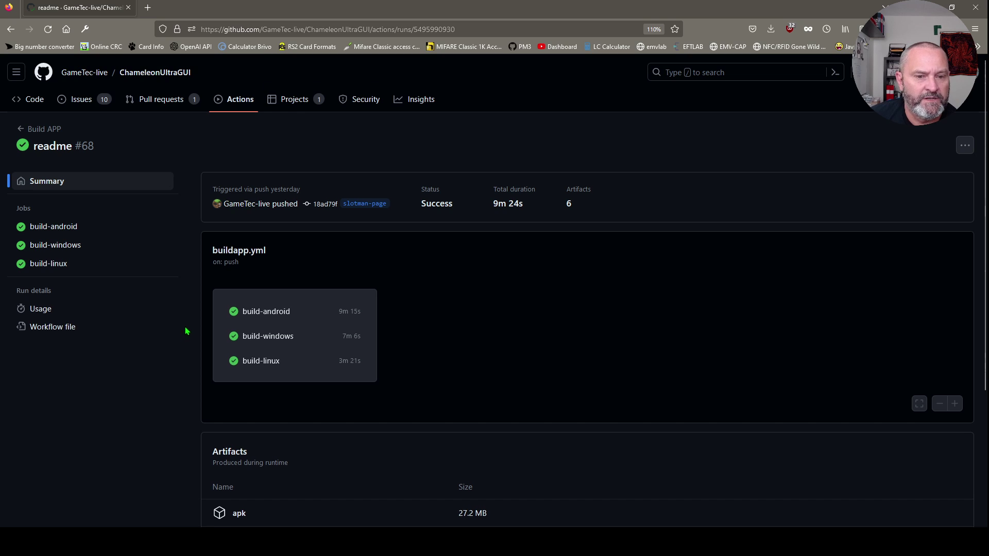
scroll(186, 332, "down", 3)
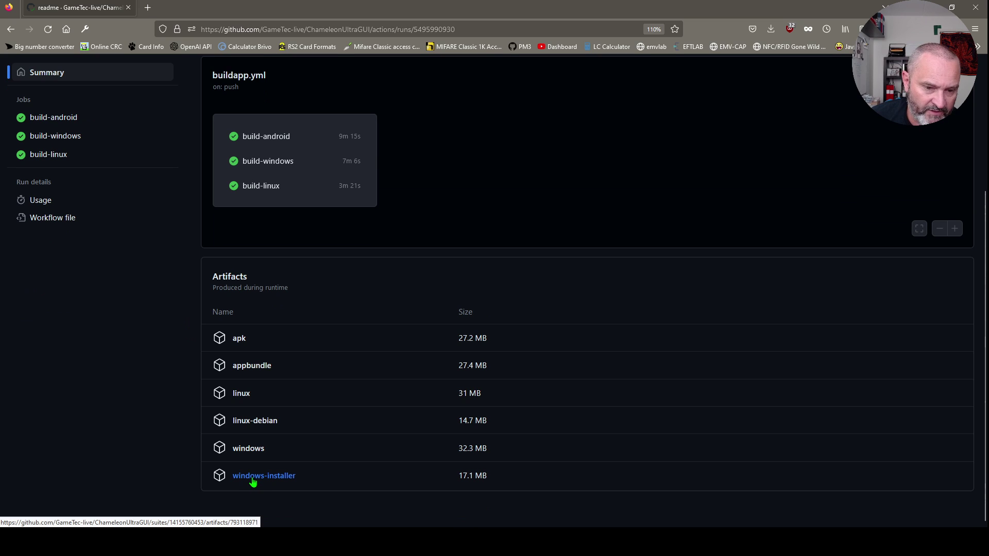
left_click(239, 452)
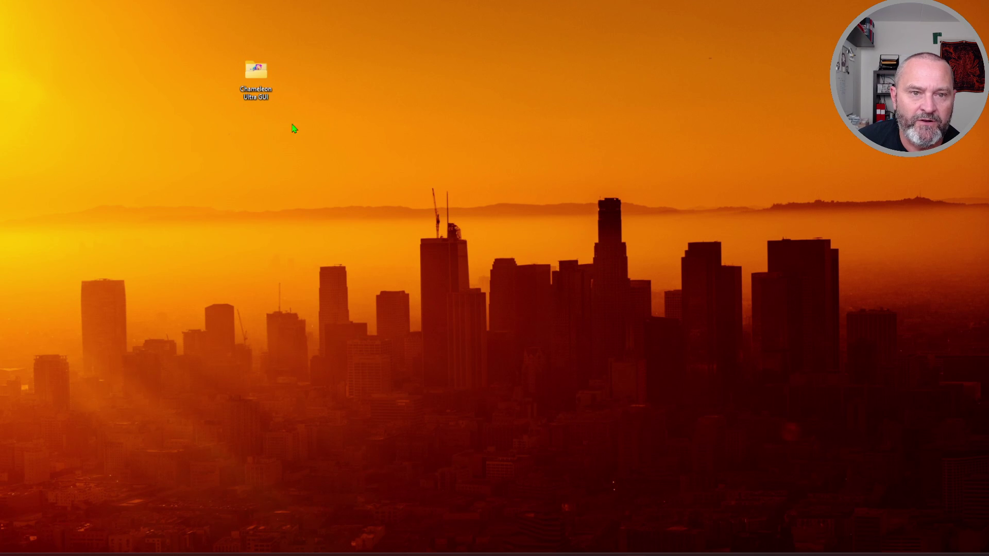
- Open the Chameleon Ultra GUI desktop folder and select chameleonultragui.exe
left_click(255, 74)
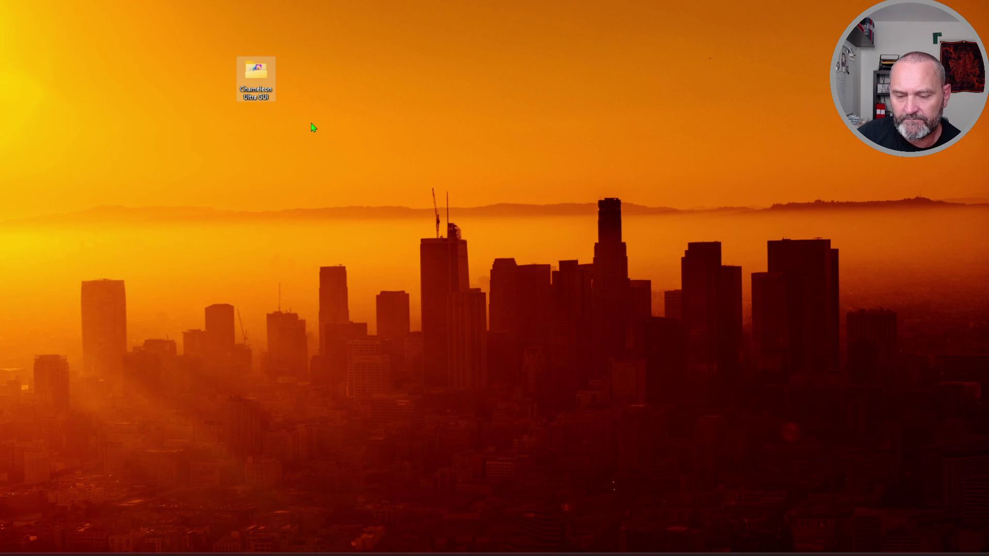
mouse_move(255, 86)
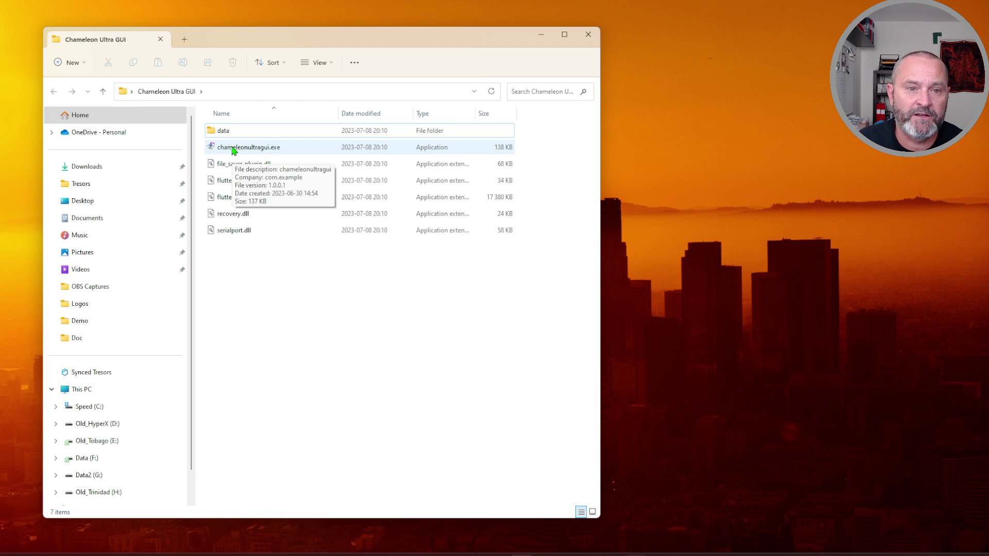
left_click(232, 148)
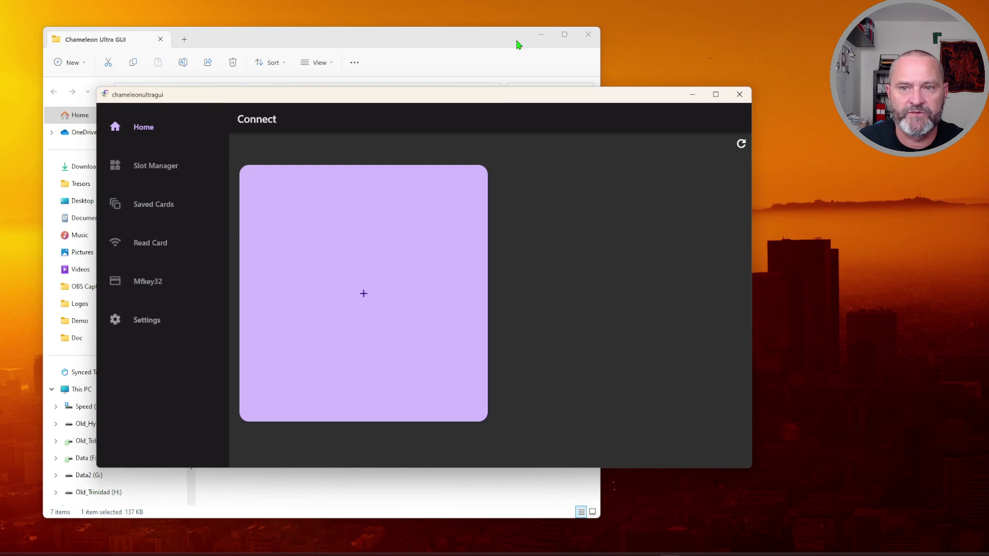
- Launch chameleonultragui.exe, close Explorer, maximize the app and connect to the Chameleon Ultra
left_click(585, 41)
left_click(586, 40)
double_click(615, 100)
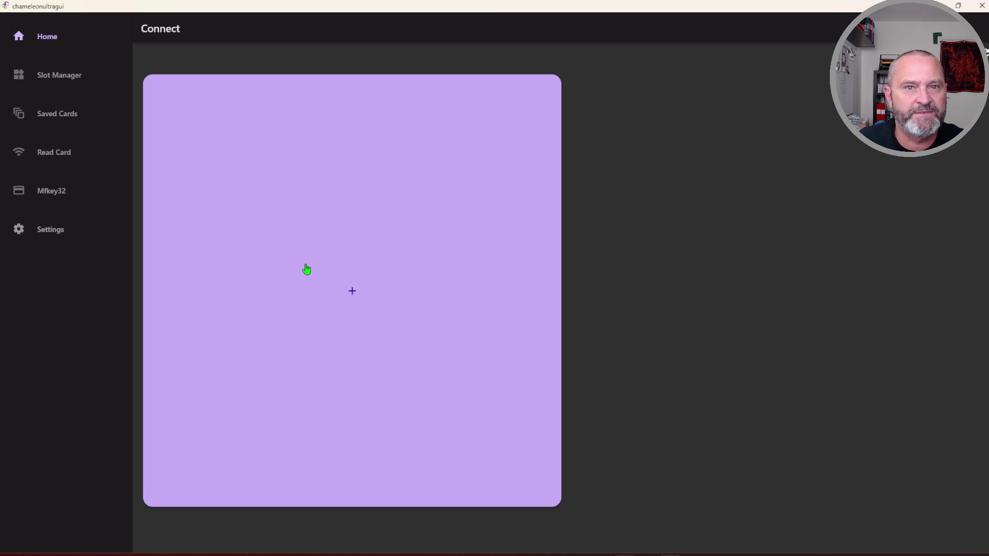
left_click(306, 269)
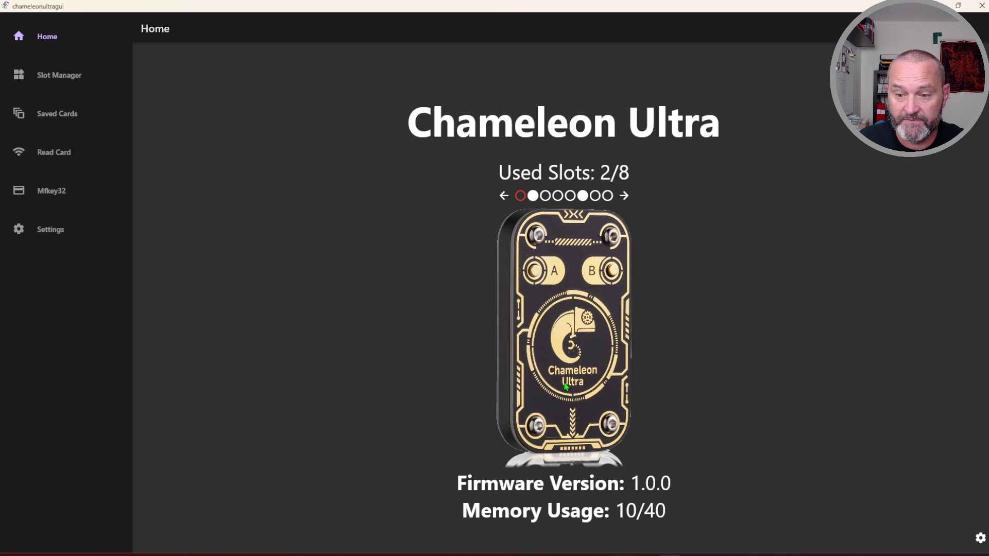
- Browse the Slot Manager page's list of slots
left_click(53, 76)
scroll(427, 191, "down", 10)
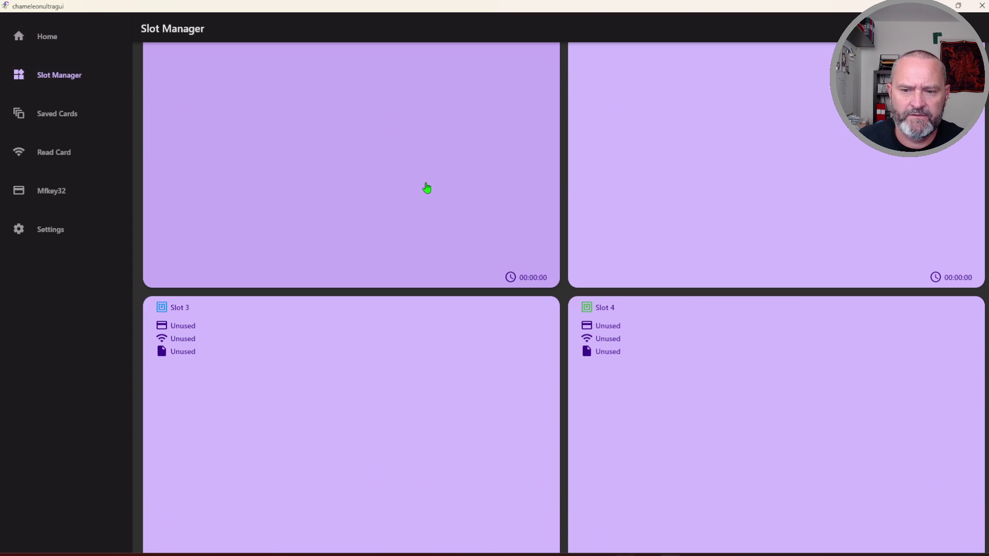
scroll(420, 309, "down", 5)
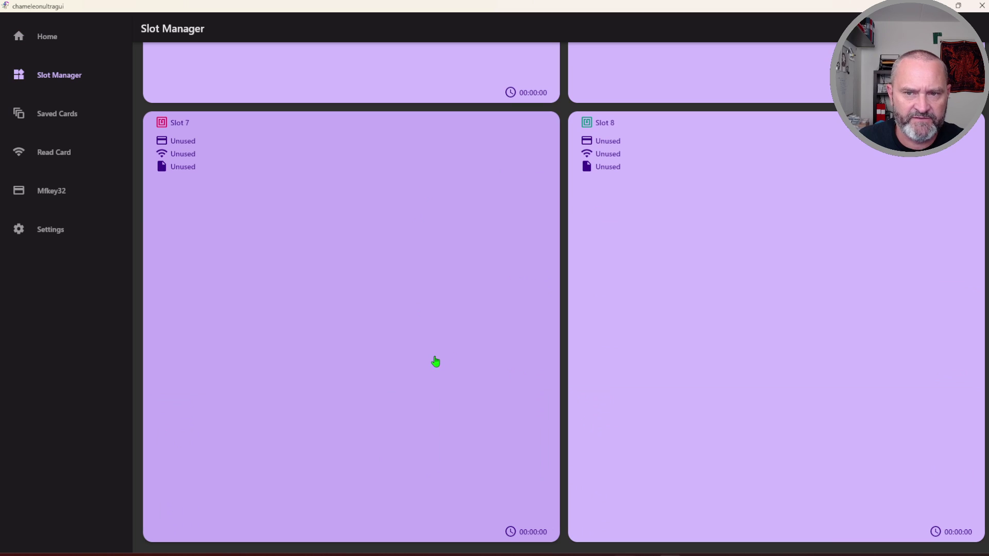
scroll(438, 360, "up", 20)
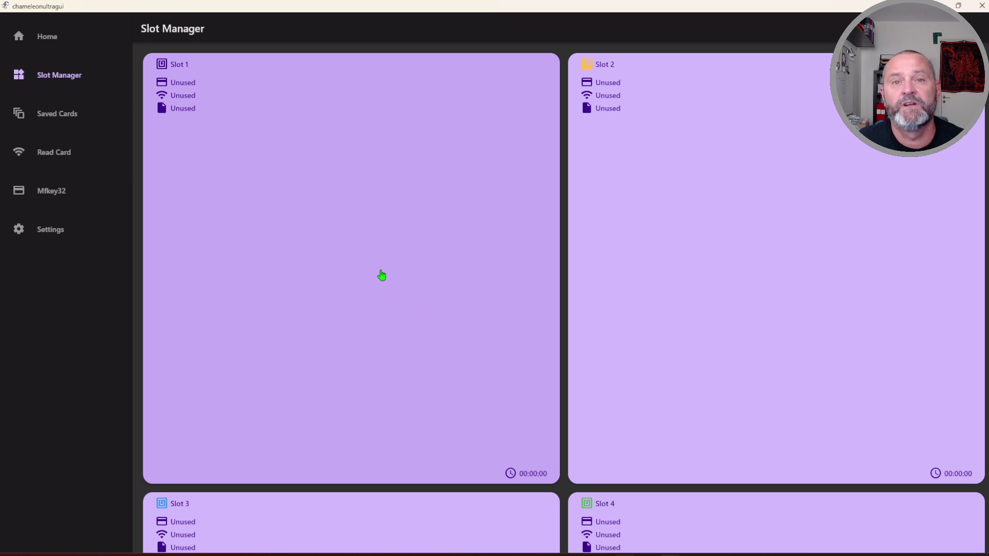
scroll(384, 275, "down", 3)
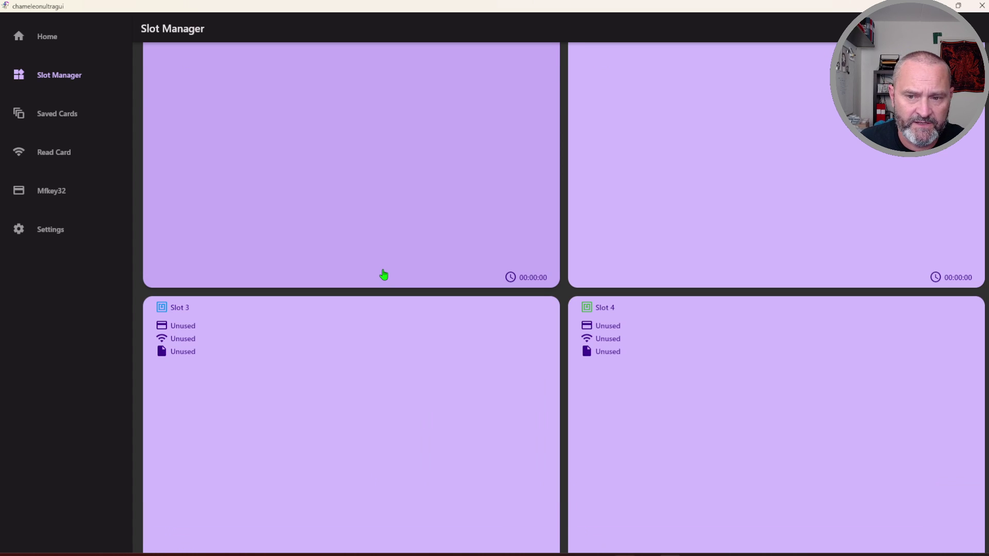
scroll(384, 275, "up", 3)
- Open Slot 1's card search, return, then view the empty Saved Cards list
left_click(366, 213)
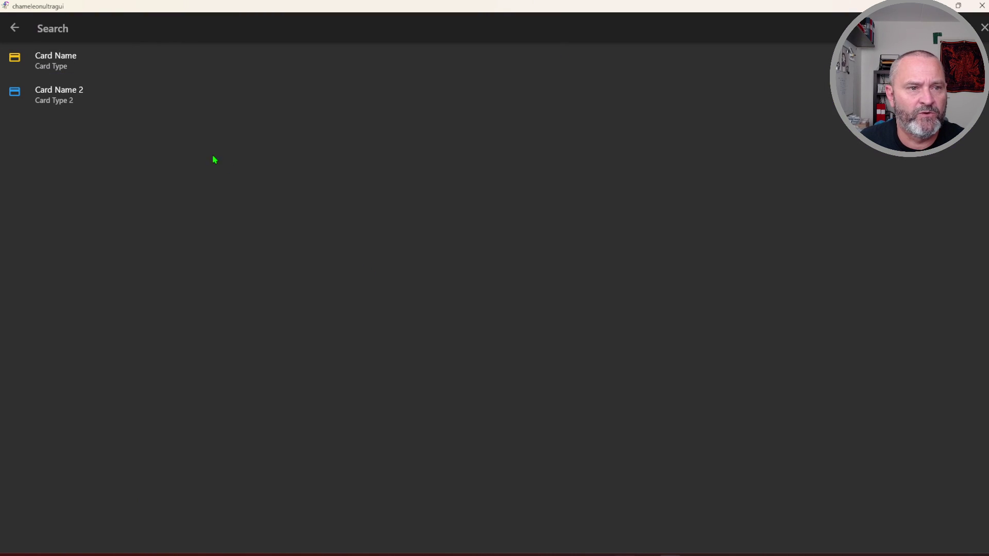
left_click(14, 28)
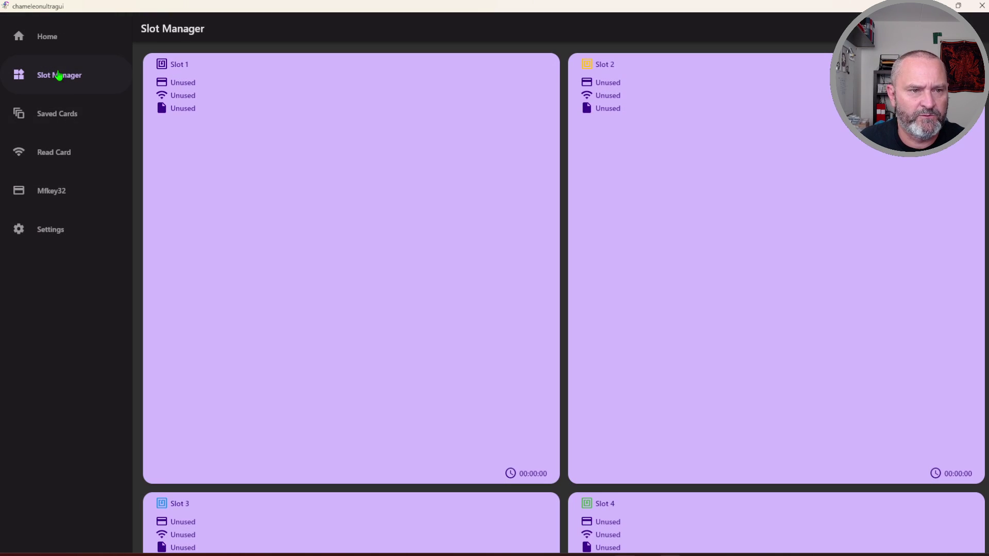
left_click(71, 118)
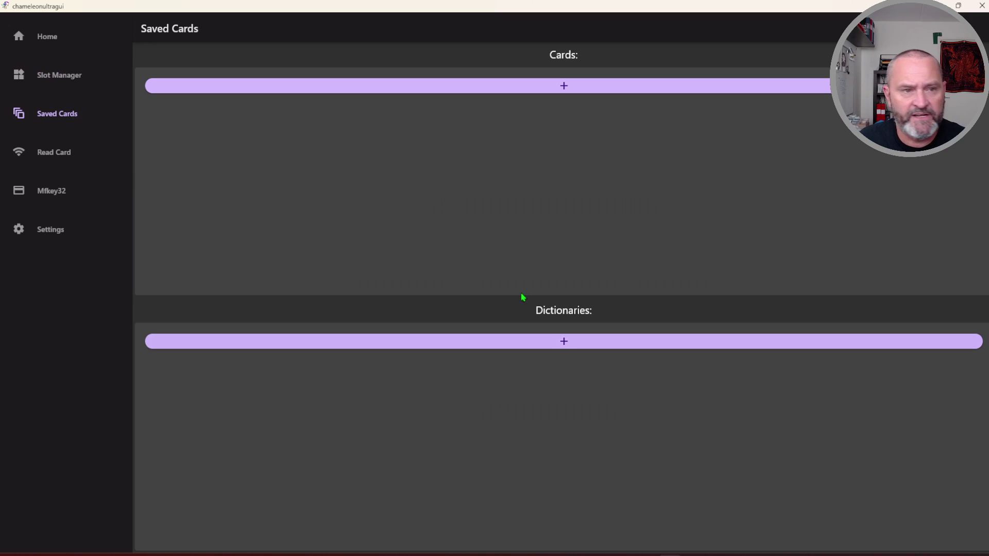
- Read the Mifare Classic Mini card, recover all its keys and dump it
left_click(64, 160)
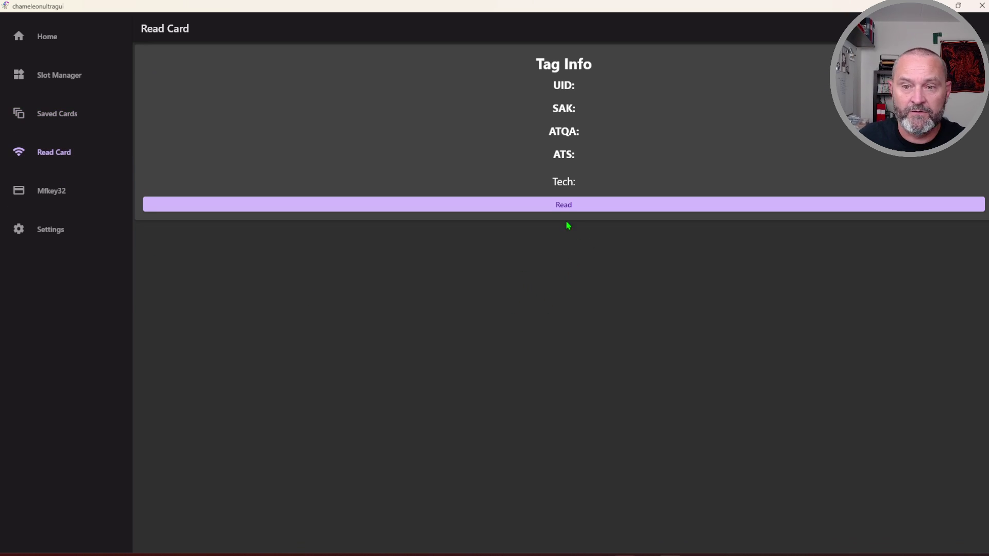
left_click(565, 205)
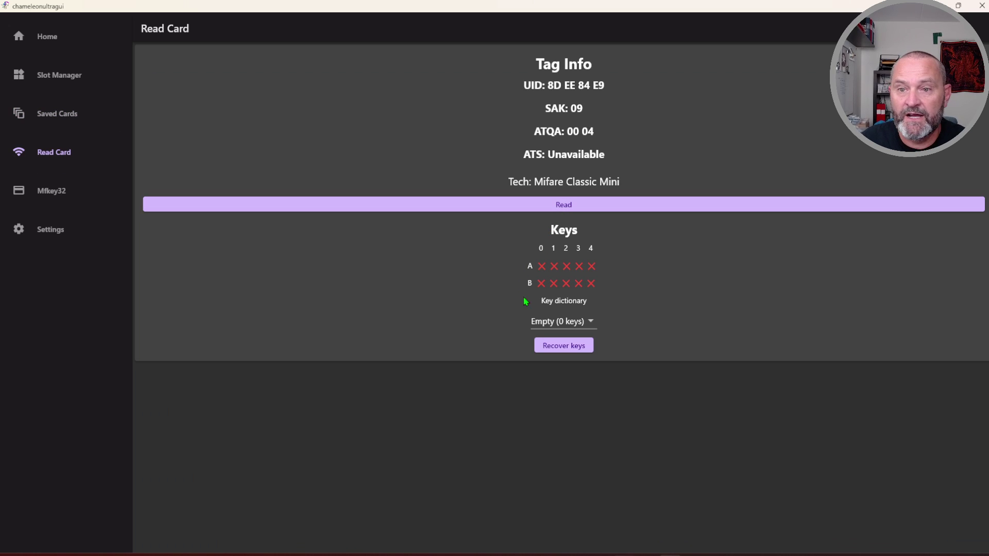
left_click(570, 352)
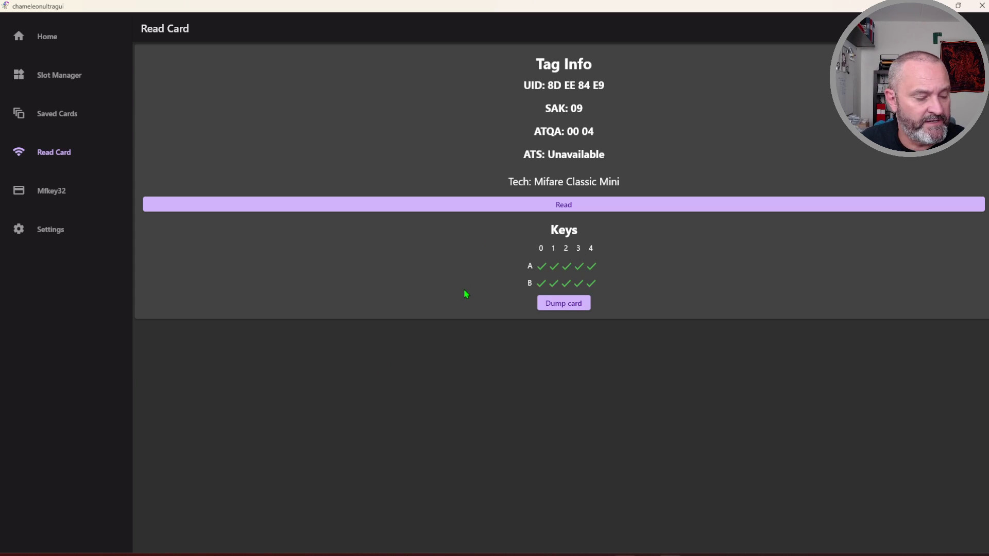
left_click(559, 303)
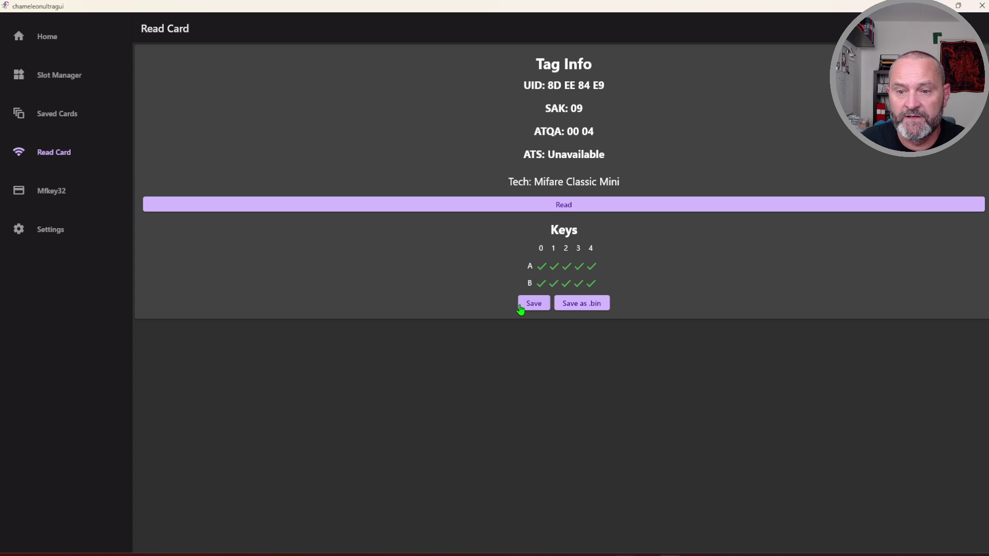
- Save the card dump under the name 'test dump'
left_click(538, 308)
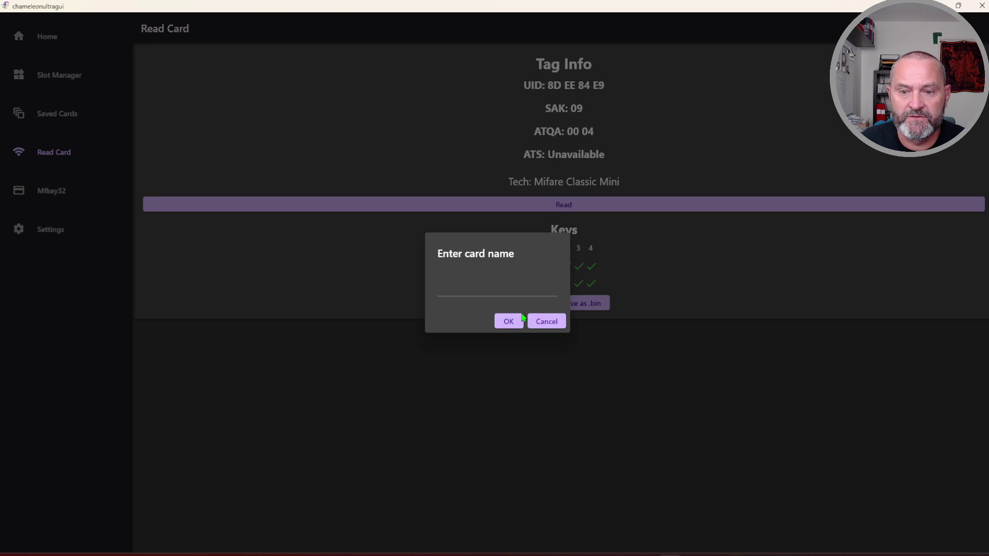
left_click(500, 291)
type("tesrt")
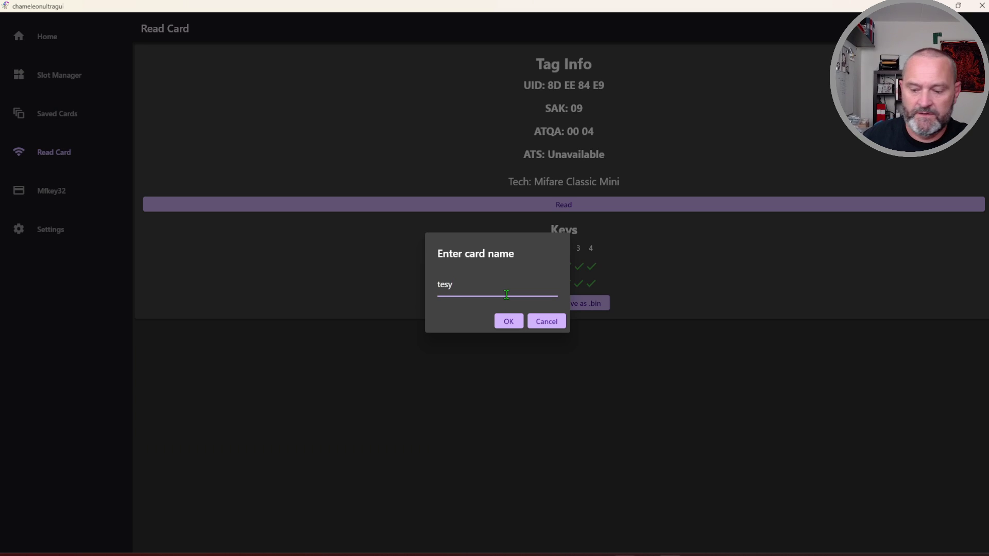
type("dump")
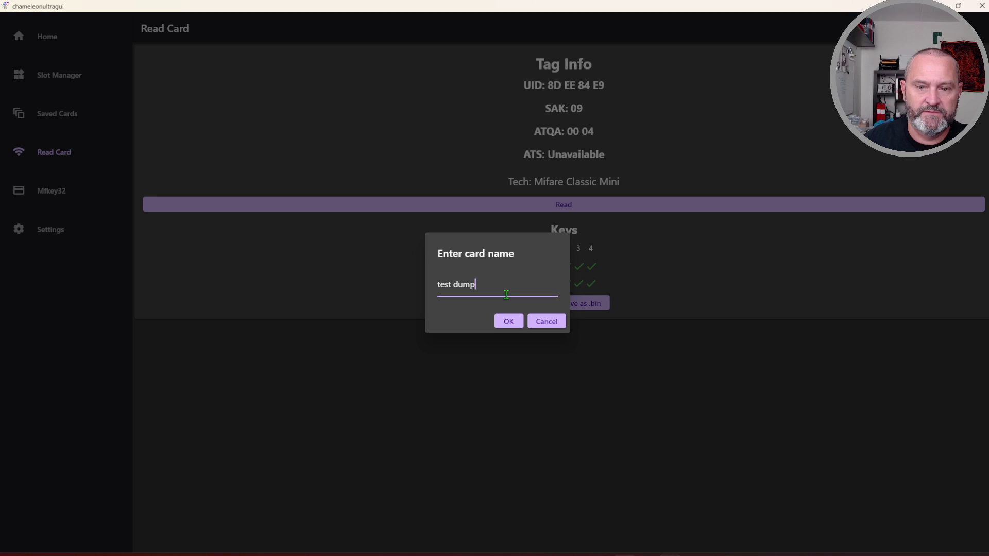
left_click(508, 323)
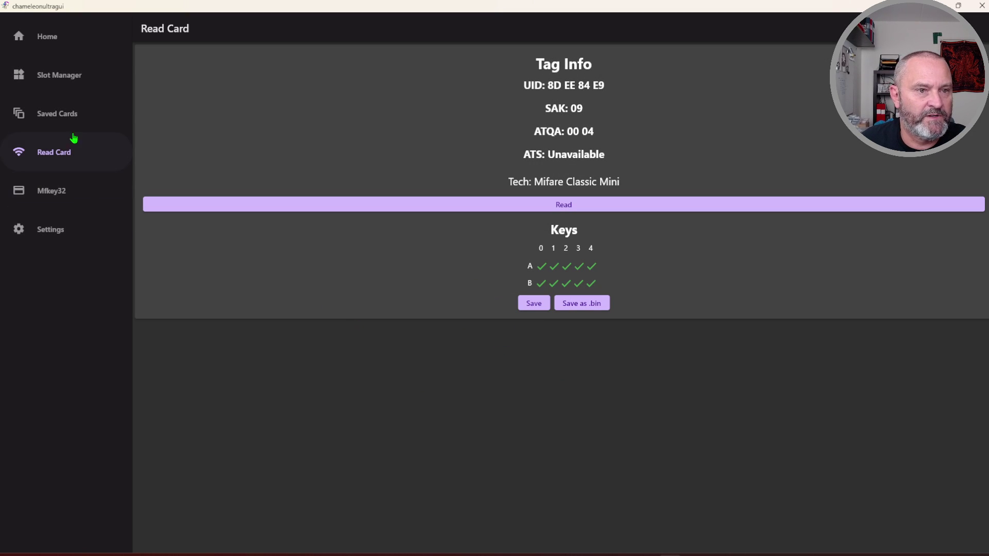
- Confirm test dump (Mifare Mini) is in Saved Cards, then open the Mfkey32 page
left_click(57, 121)
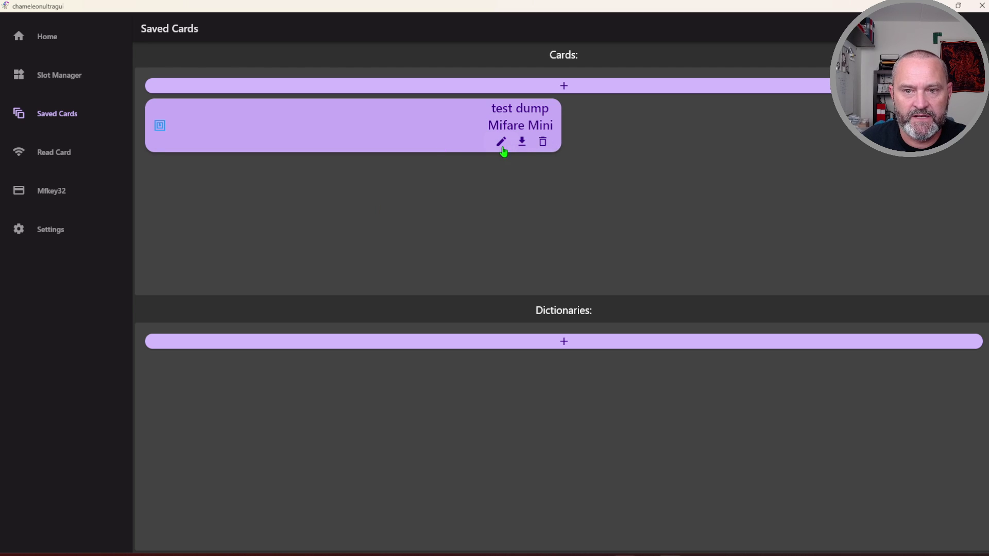
left_click(41, 195)
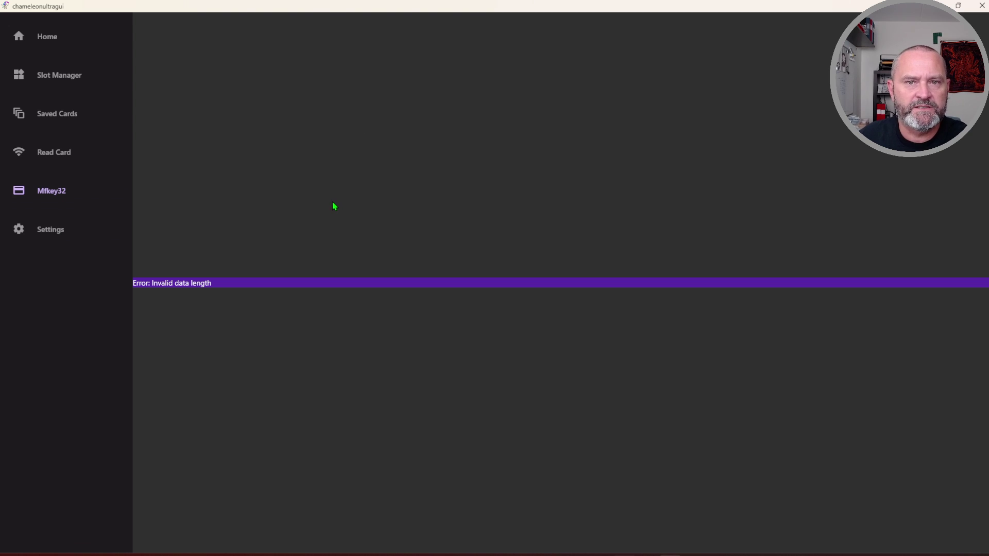
- Open Settings, showing automatic sidebar expansion, Dark theme and Purple colorscheme
left_click(59, 236)
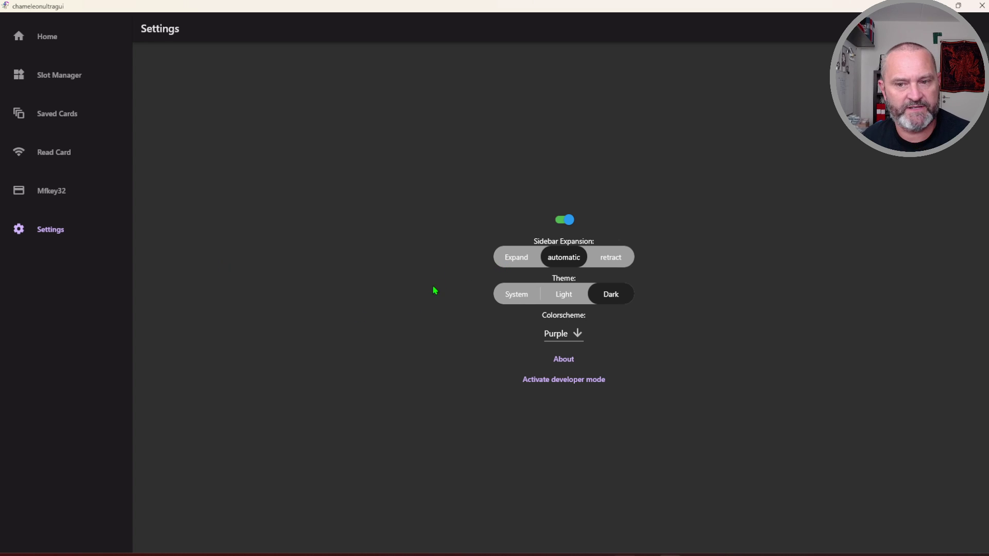